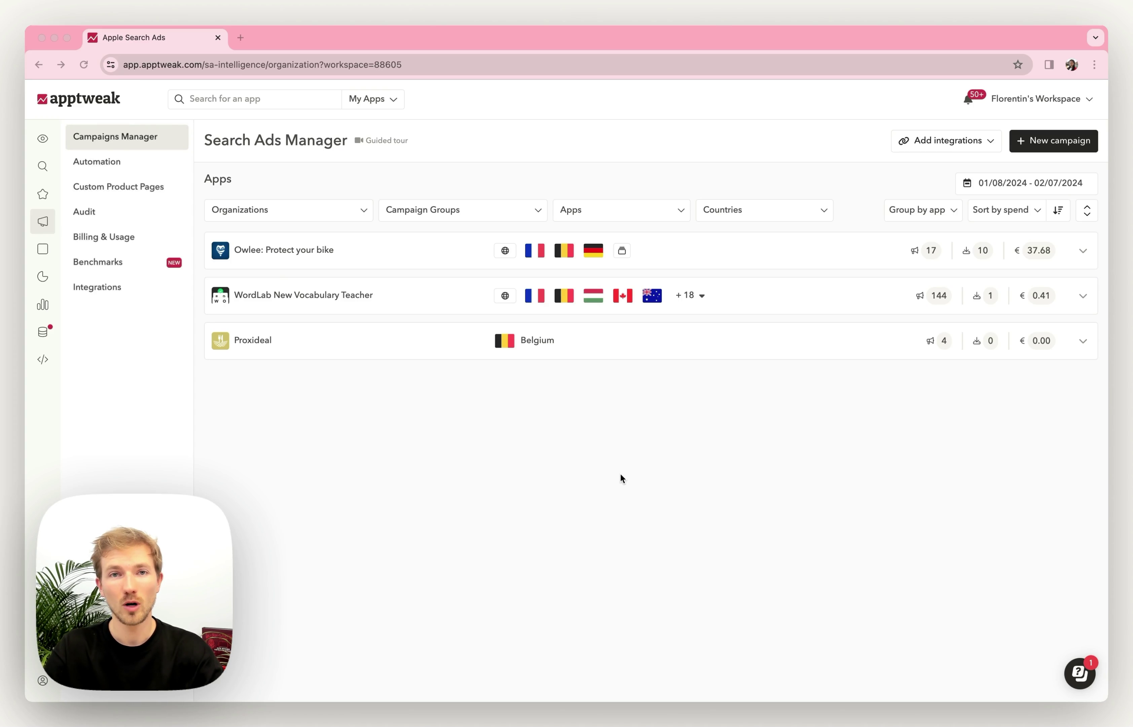
# - Start a new campaign, look over its settings step, then cancel without creating it
pyautogui.click(1057, 141)
pyautogui.click(881, 383)
pyautogui.scroll(-2, 665, 414)
pyautogui.press('Escape')
# - Show Owlee's results by country, open its campaigns overview, and toggle the history chart's total line
pyautogui.click(1085, 254)
pyautogui.click(255, 250)
pyautogui.moveTo(914, 426)
pyautogui.click(910, 253)
pyautogui.click(853, 251)
pyautogui.click(853, 251)
pyautogui.click(910, 253)
# - Try a by-country chart breakdown, return to per-campaign, and open the FR competitors campaign
pyautogui.click(1034, 257)
pyautogui.click(971, 307)
pyautogui.click(1022, 253)
pyautogui.click(1006, 285)
pyautogui.scroll(-5, 493, 407)
pyautogui.hscroll(5, 927, 378)
pyautogui.hscroll(-5, 927, 377)
pyautogui.click(305, 321)
# - Open the FR Competitors ad group's keyword list
pyautogui.click(266, 564)
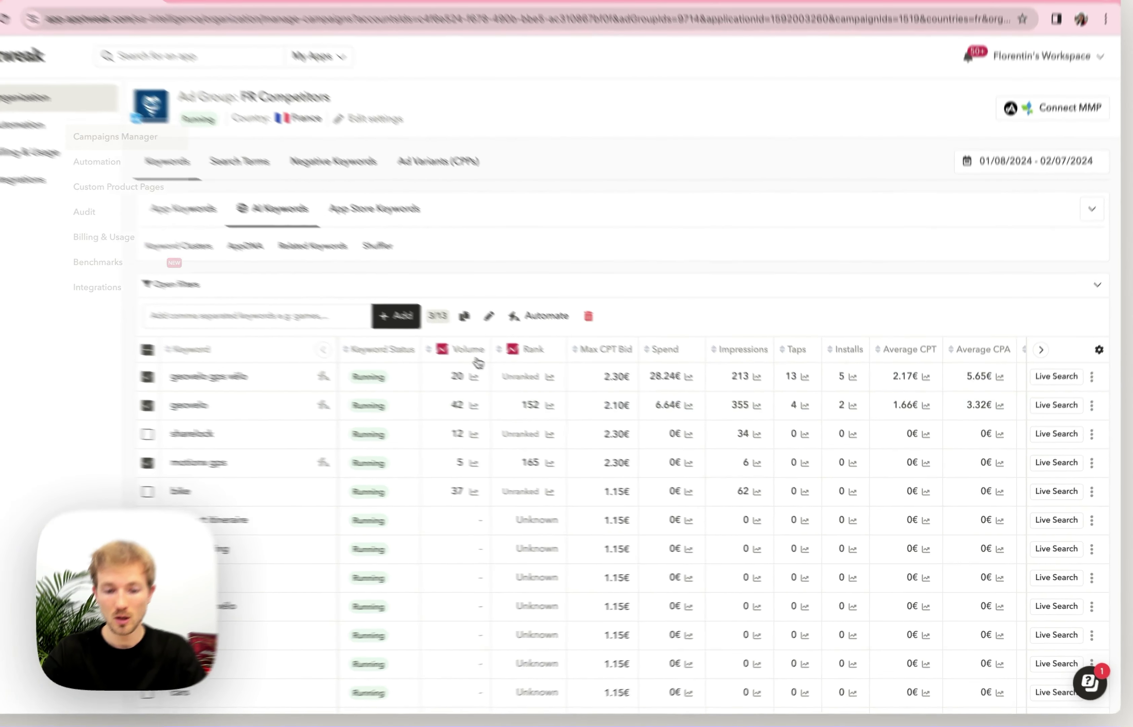
pyautogui.moveTo(526, 370)
pyautogui.moveTo(470, 322)
# - Open the keyword table's column settings and view the ASO metrics and MMPs options
pyautogui.click(1119, 316)
pyautogui.click(1014, 339)
pyautogui.click(933, 340)
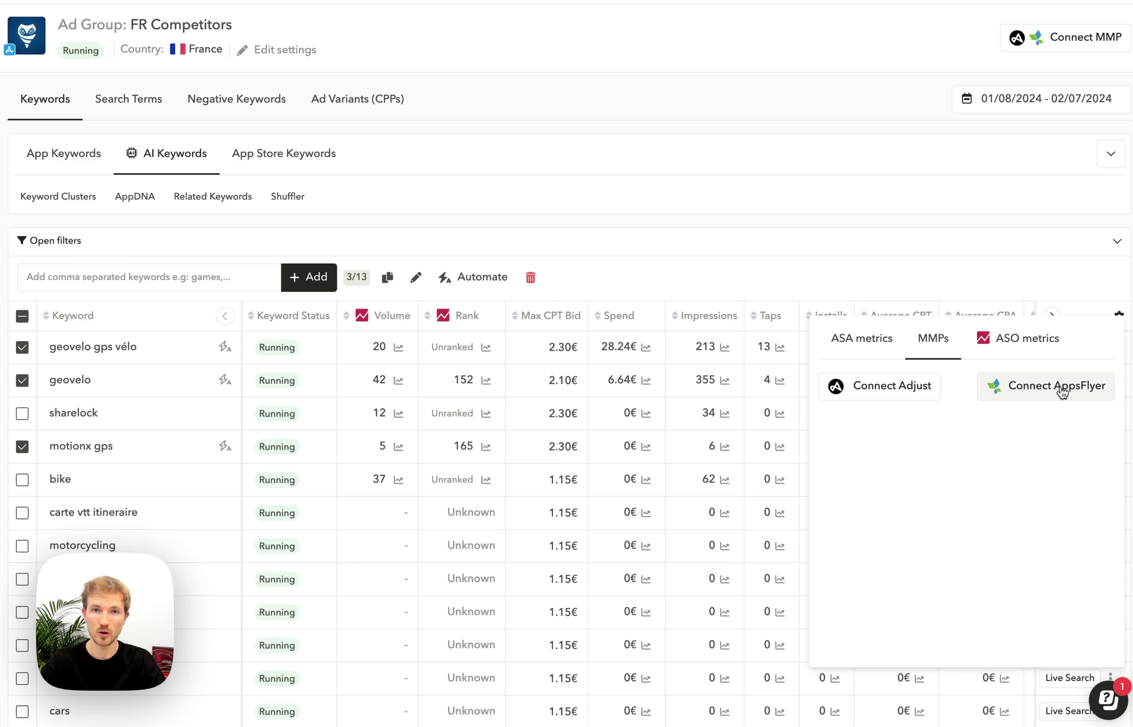
# - Lower the geovelo gps vélo keyword's max CPT bid to 1.30€
pyautogui.click(1119, 315)
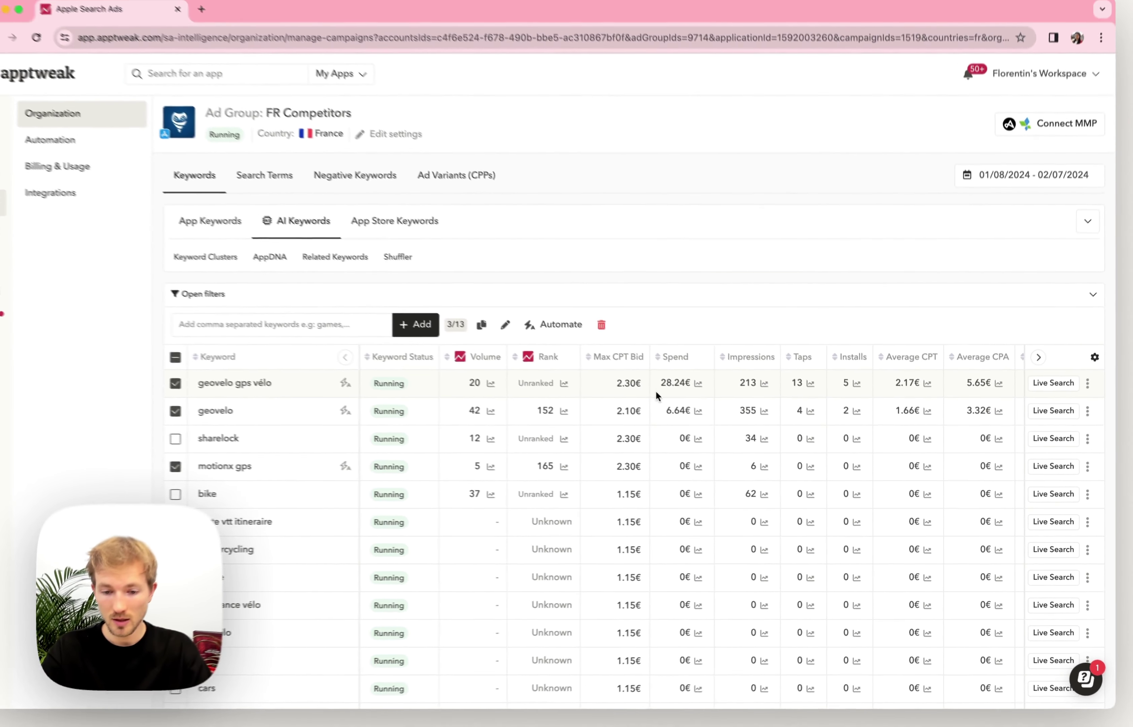
pyautogui.click(528, 348)
pyautogui.press('BackSpace')
pyautogui.press('BackSpace')
pyautogui.press('BackSpace')
pyautogui.write('1.3')
pyautogui.click(686, 393)
pyautogui.moveTo(478, 397)
# - Browse Keyword Clusters, the app's own keyword list, and its metadata-based keyword suggestions
pyautogui.click(256, 281)
pyautogui.click(247, 243)
pyautogui.click(297, 273)
pyautogui.click(233, 271)
pyautogui.click(330, 239)
# - Search keyword clusters for 'transport', then collapse the suggestions panel
pyautogui.press('super+a')
pyautogui.write('trans')
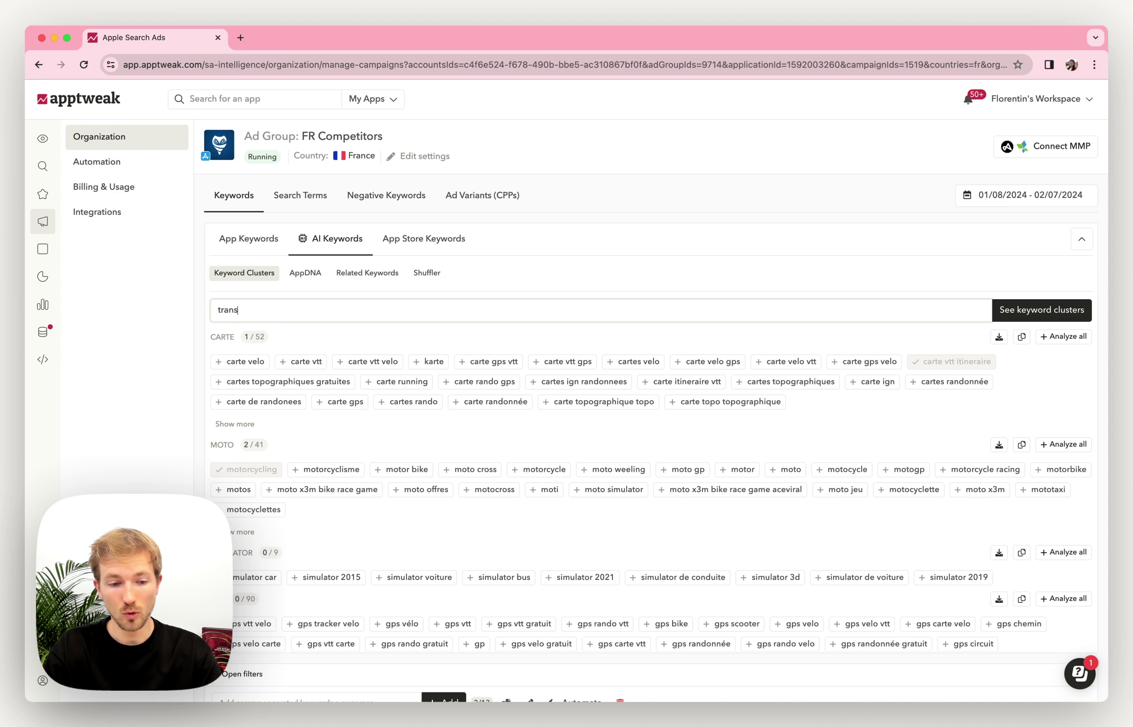
pyautogui.write('port')
pyautogui.press('Return')
pyautogui.click(1081, 238)
# - Select the sharelock and bike keywords and start a new automation rule for them
pyautogui.click(215, 368)
pyautogui.click(216, 368)
pyautogui.click(215, 445)
pyautogui.click(216, 497)
pyautogui.click(568, 338)
pyautogui.click(582, 376)
# - Set the rule condition to Installs of 1, with changing the bid as the action
pyautogui.click(362, 274)
pyautogui.click(364, 353)
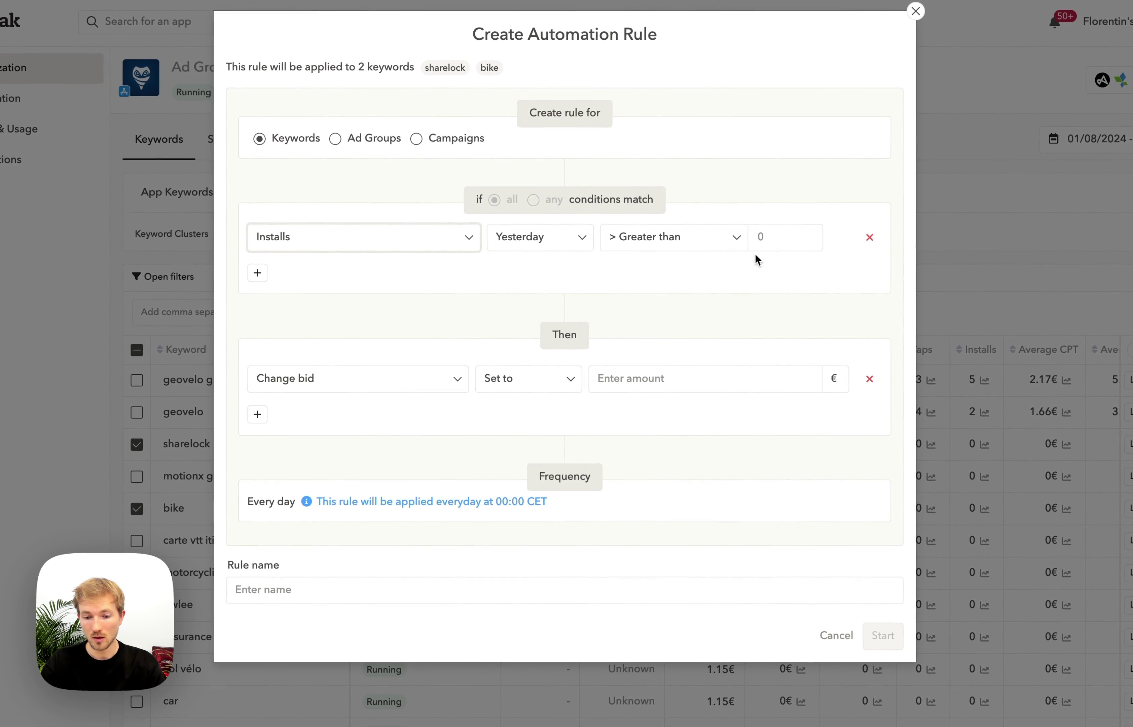
pyautogui.click(794, 243)
pyautogui.write('10')
pyautogui.click(346, 376)
pyautogui.click(337, 421)
# - Make the rule increase the bid by 10% with a 3.5 maximum, and start it
pyautogui.click(566, 381)
pyautogui.click(532, 442)
pyautogui.click(723, 377)
pyautogui.click(783, 377)
pyautogui.write('3.5')
pyautogui.click(884, 636)
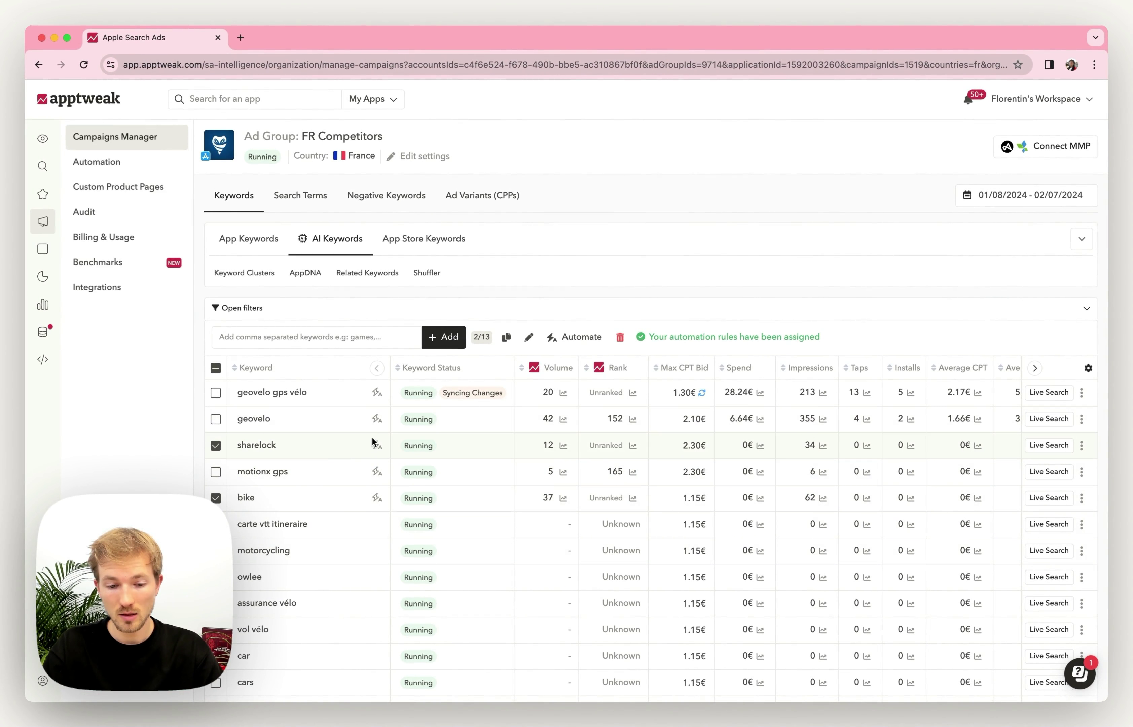
pyautogui.moveTo(376, 448)
# - Confirm no keywords triggered automation rules, then filter Custom Product Pages to France and clear it
pyautogui.click(112, 172)
pyautogui.click(279, 186)
pyautogui.click(96, 189)
pyautogui.click(458, 187)
pyautogui.click(450, 237)
pyautogui.click(493, 183)
pyautogui.hscroll(5, 923, 356)
pyautogui.hscroll(-5, 664, 348)
# - In the duplicated keywords audit, delete one of Owlee's two 'owlee' keywords and publish the change
pyautogui.click(93, 218)
pyautogui.click(324, 269)
pyautogui.click(1072, 352)
pyautogui.click(1072, 351)
pyautogui.click(466, 683)
# - Open Benchmarks and inspect the median CPT by region bars and the Highest CPT card
pyautogui.click(148, 263)
pyautogui.moveTo(370, 404)
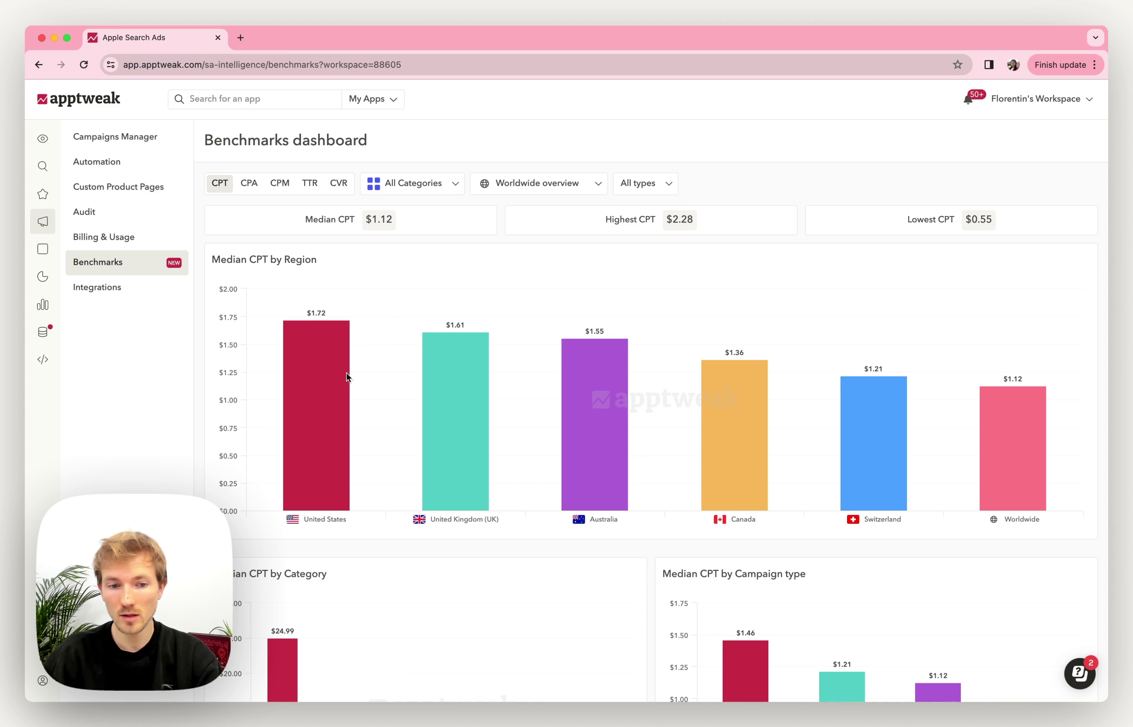
pyautogui.moveTo(629, 221)
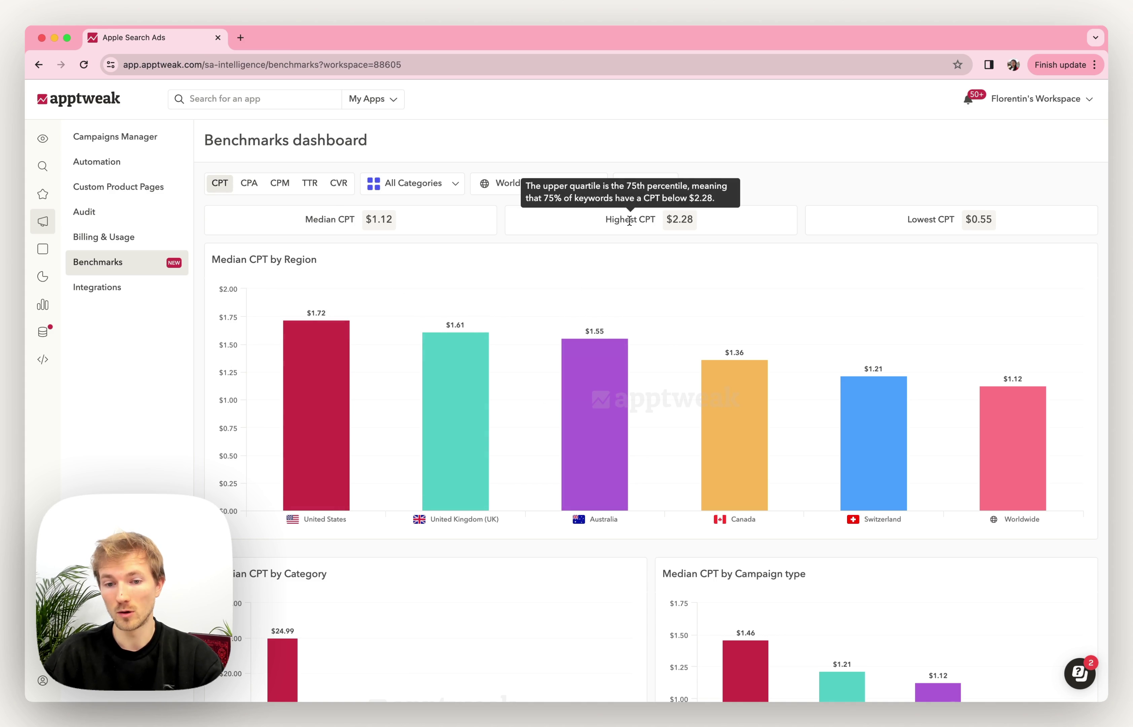